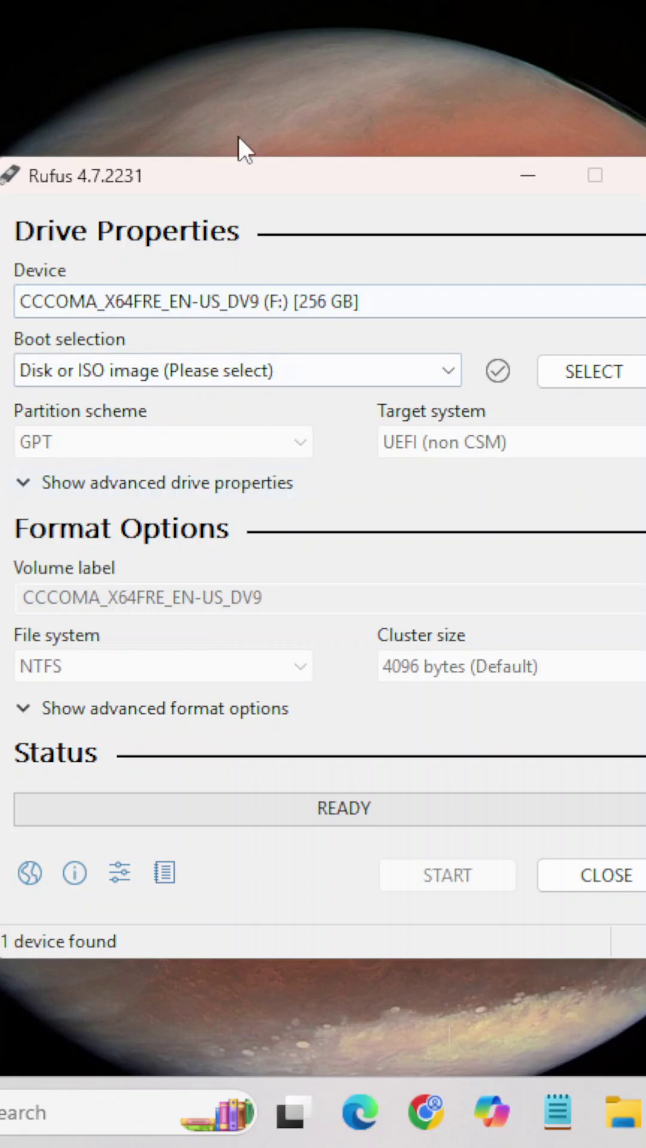
# Step: Target the SanDisk USB drive and keep 'Disk or ISO image' as the boot selection
pyautogui.click(80, 301)
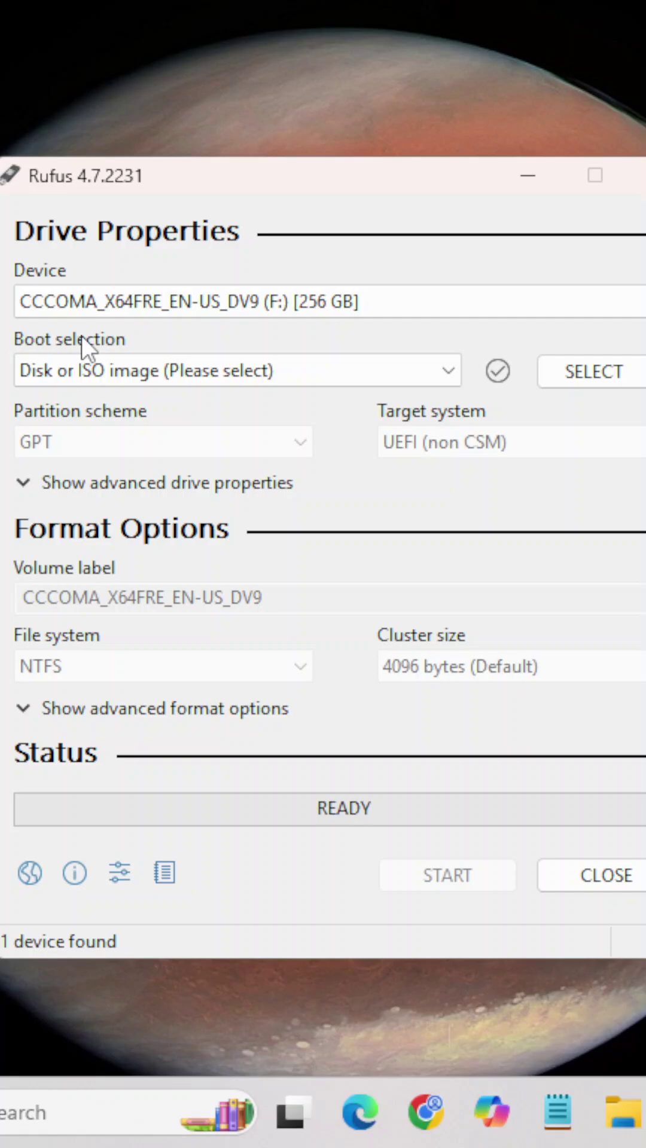
pyautogui.click(144, 374)
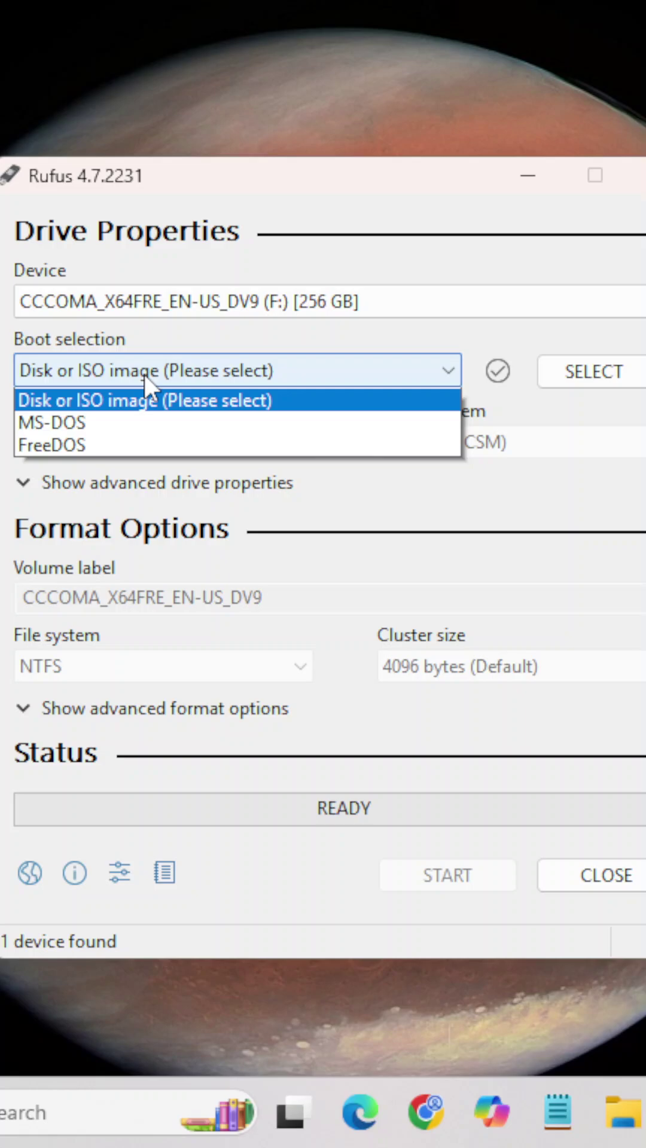
pyautogui.click(145, 374)
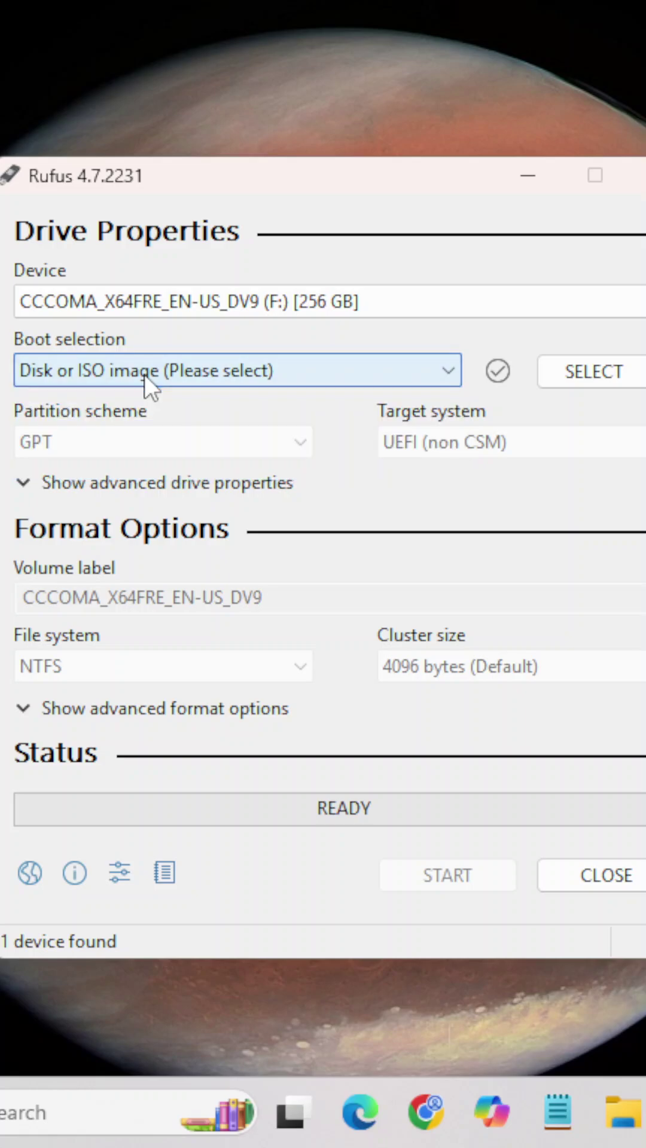
# Step: Load Win11_24H2_English_x64.iso from the win11 folder as the boot image
pyautogui.click(561, 369)
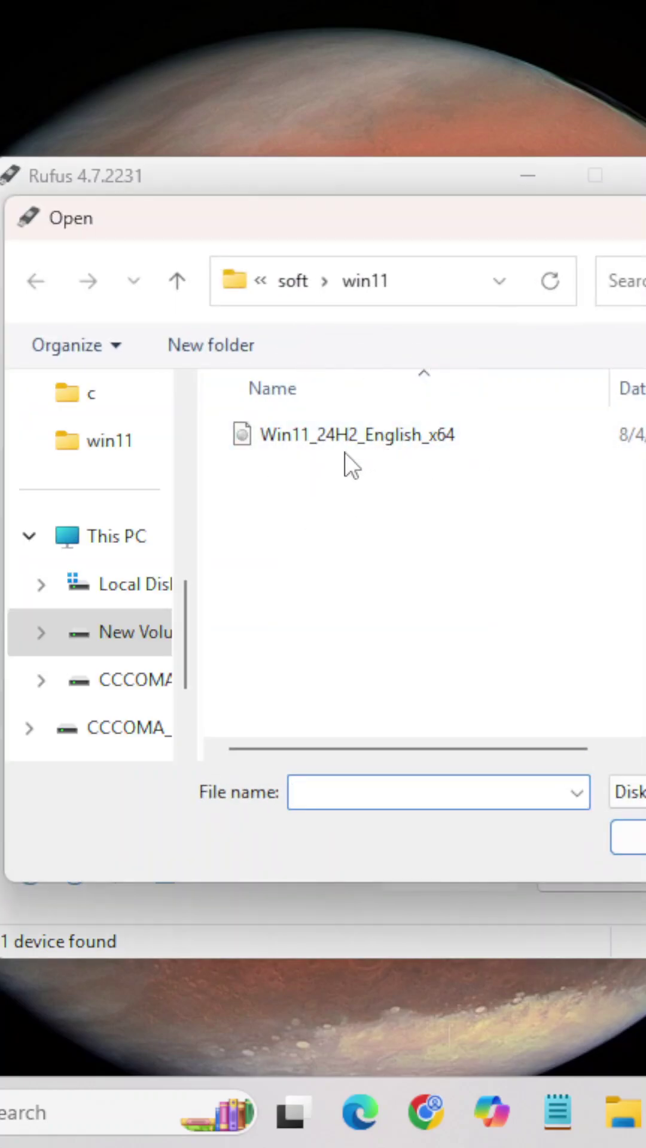
pyautogui.click(345, 459)
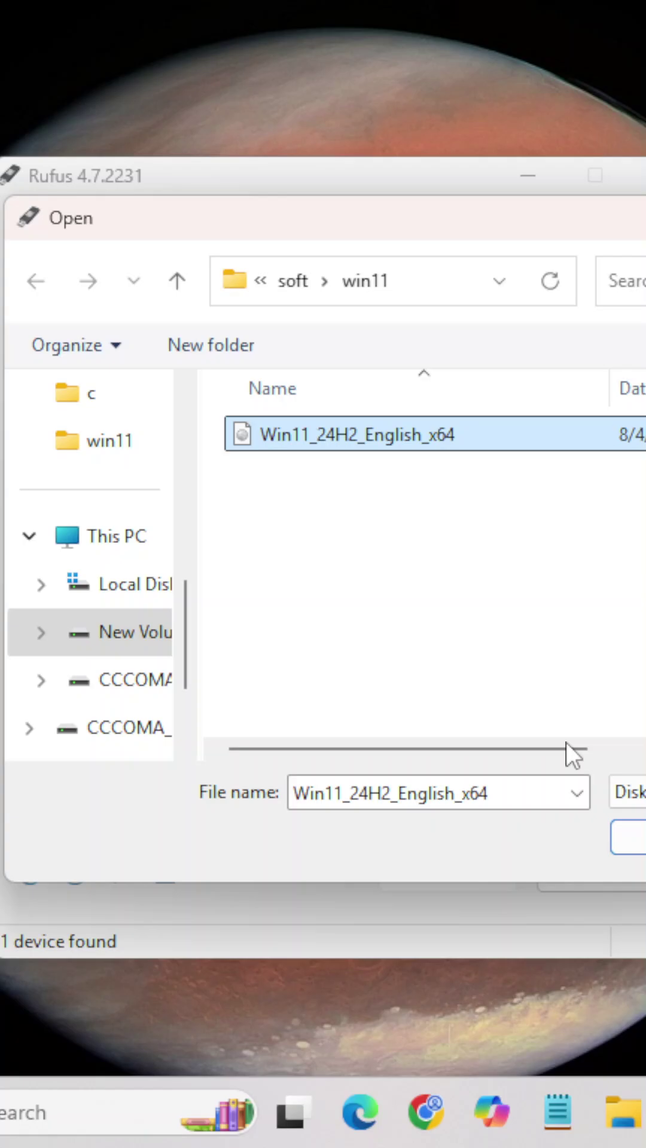
pyautogui.click(628, 837)
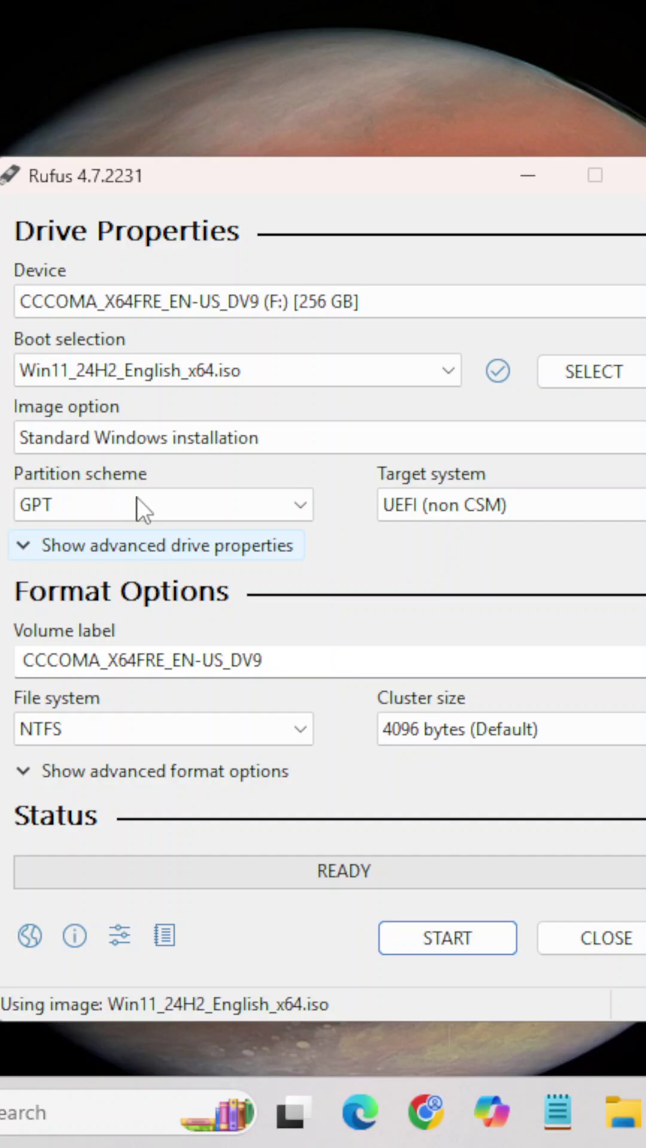
pyautogui.click(137, 489)
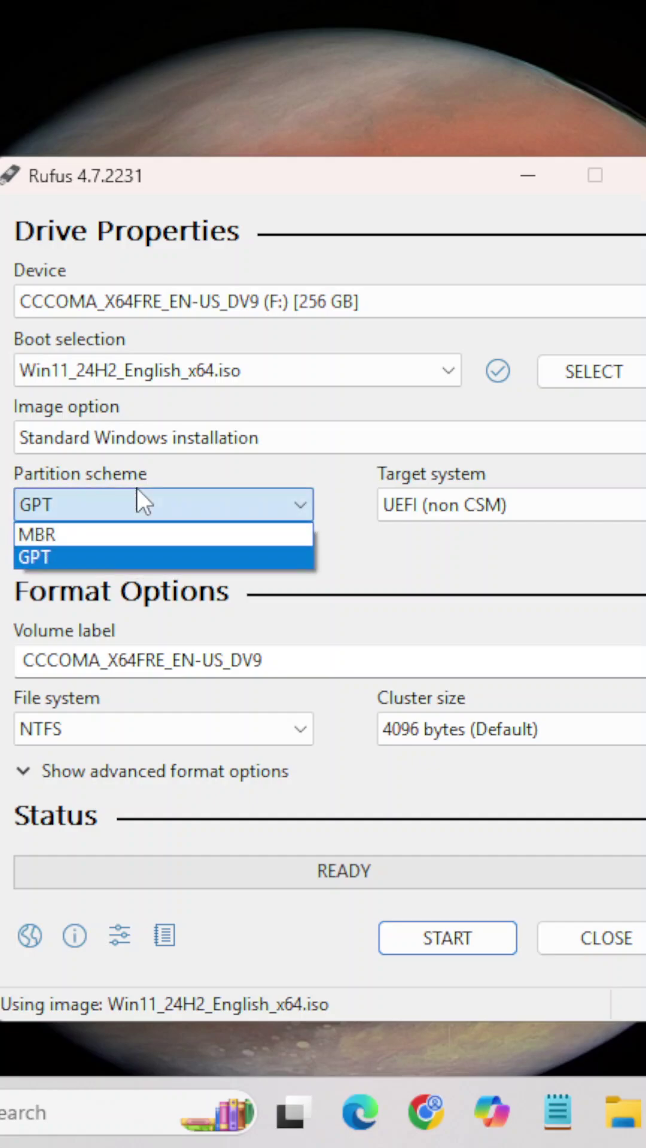
pyautogui.click(100, 532)
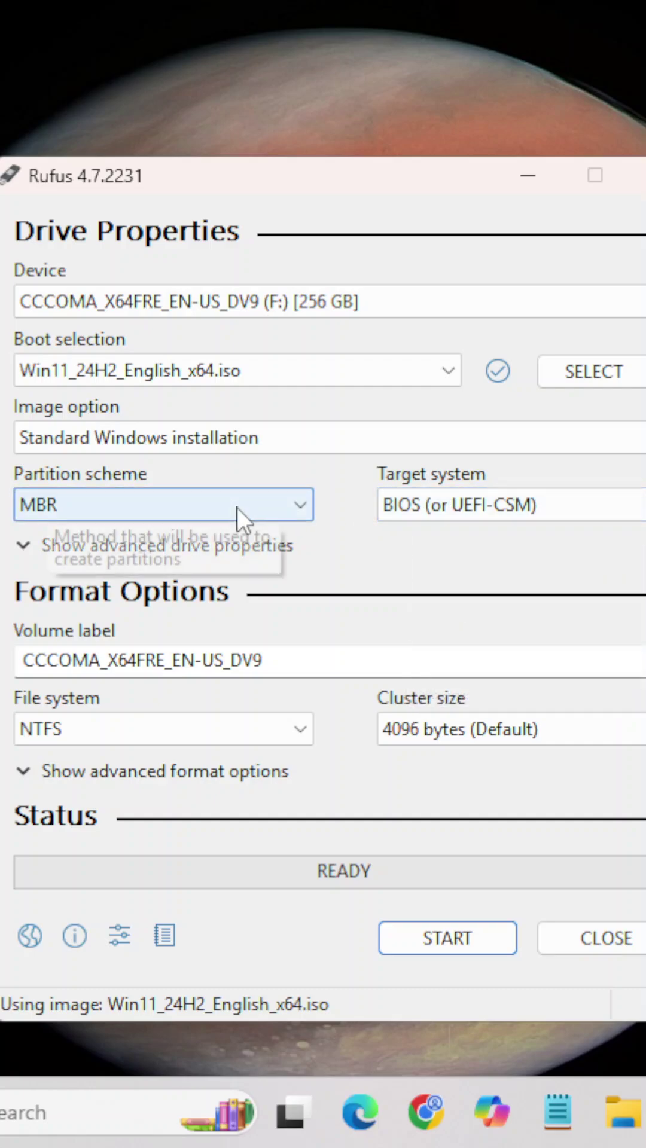
pyautogui.click(188, 511)
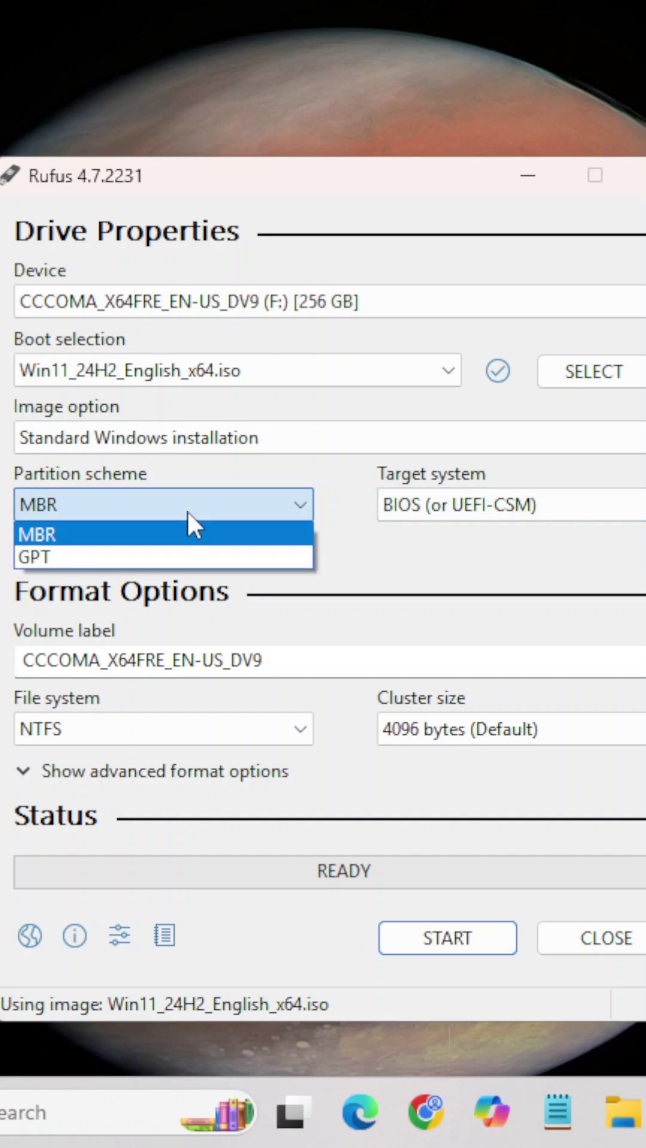
pyautogui.click(122, 556)
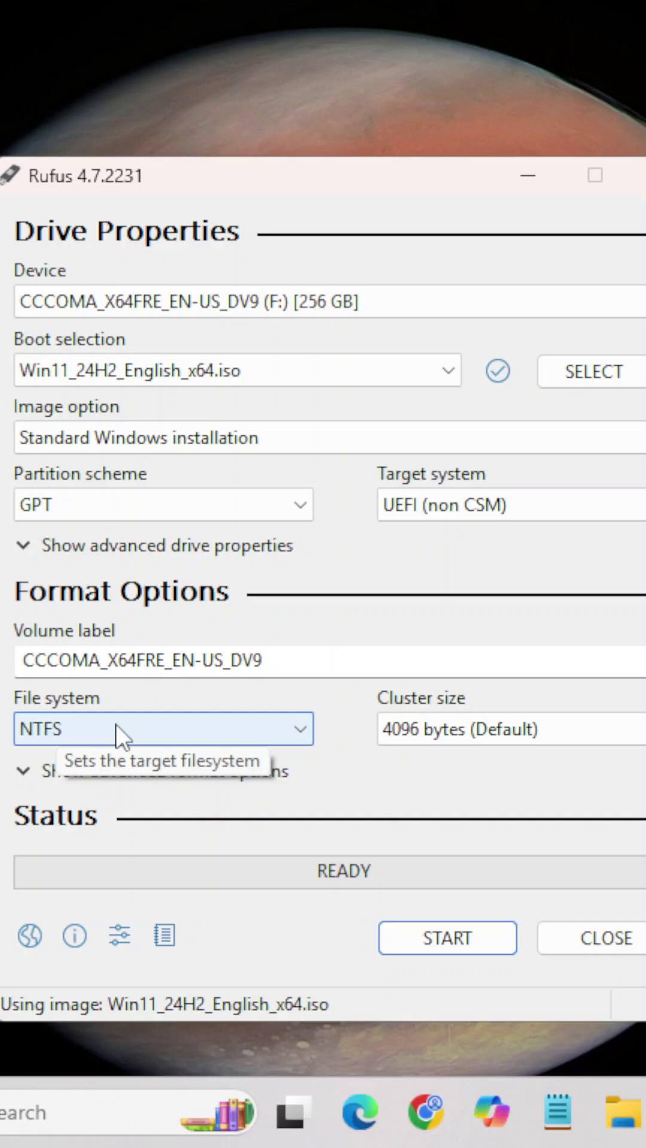
# Step: Start the write, keeping the Windows requirement removals and accepting the data-erase warning
pyautogui.click(483, 943)
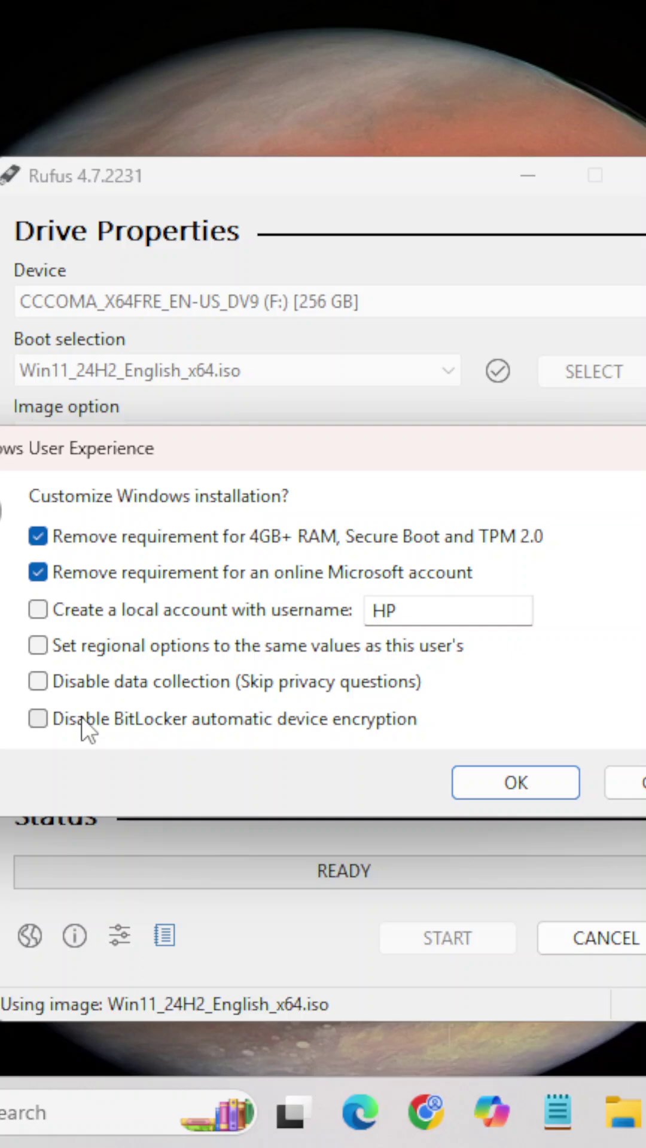
pyautogui.click(467, 769)
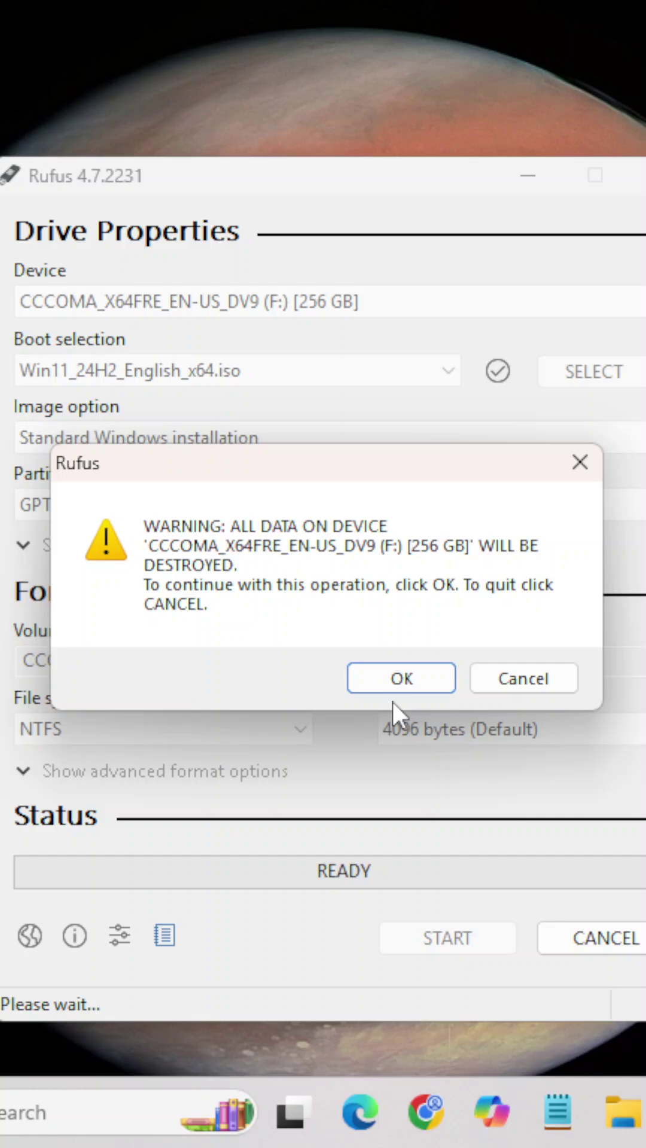
pyautogui.click(405, 681)
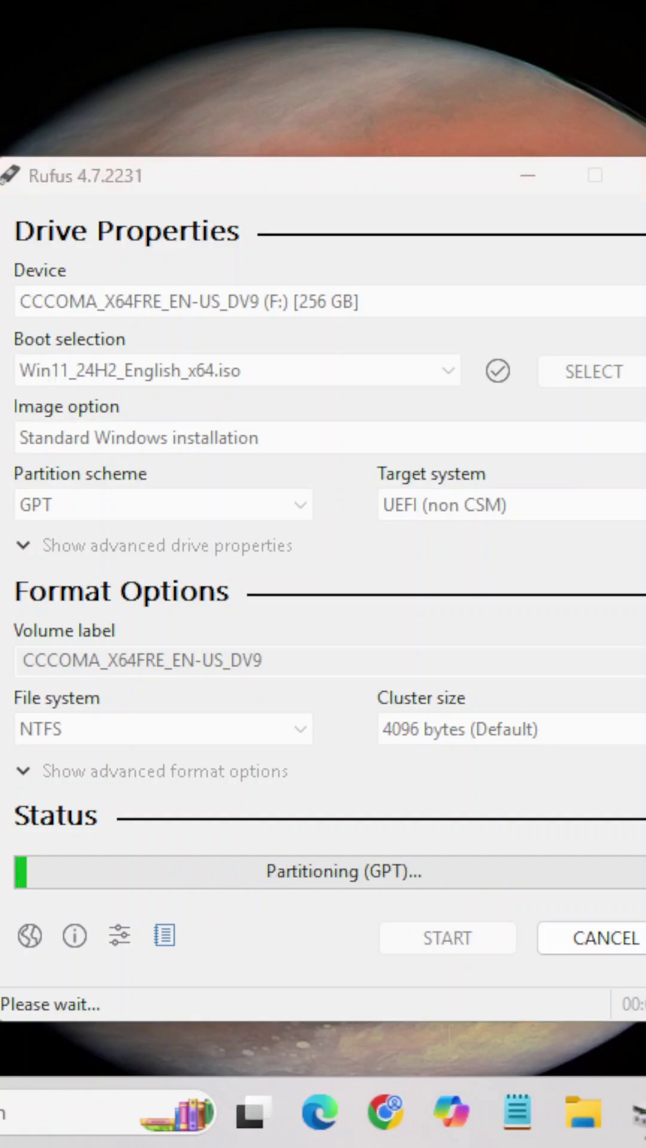
# Step: Launch Disk Management with diskmgmt.msc from the Run prompt
pyautogui.press('super+r')
pyautogui.moveTo(425, 726); pyautogui.dragTo(373, 706)
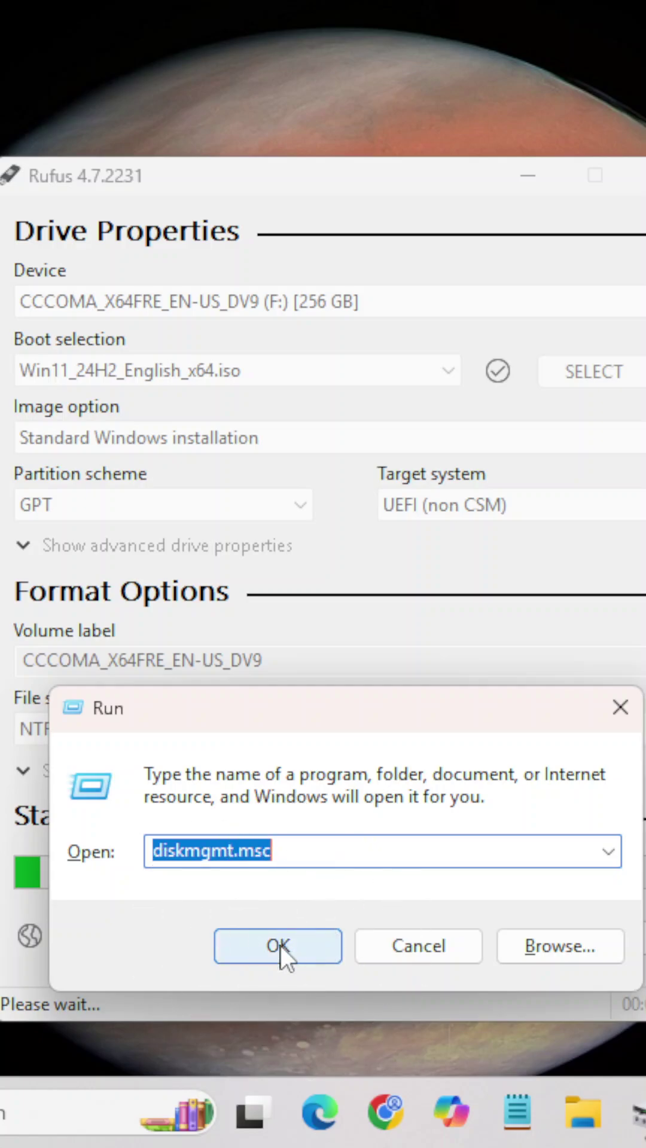
pyautogui.click(636, 1111)
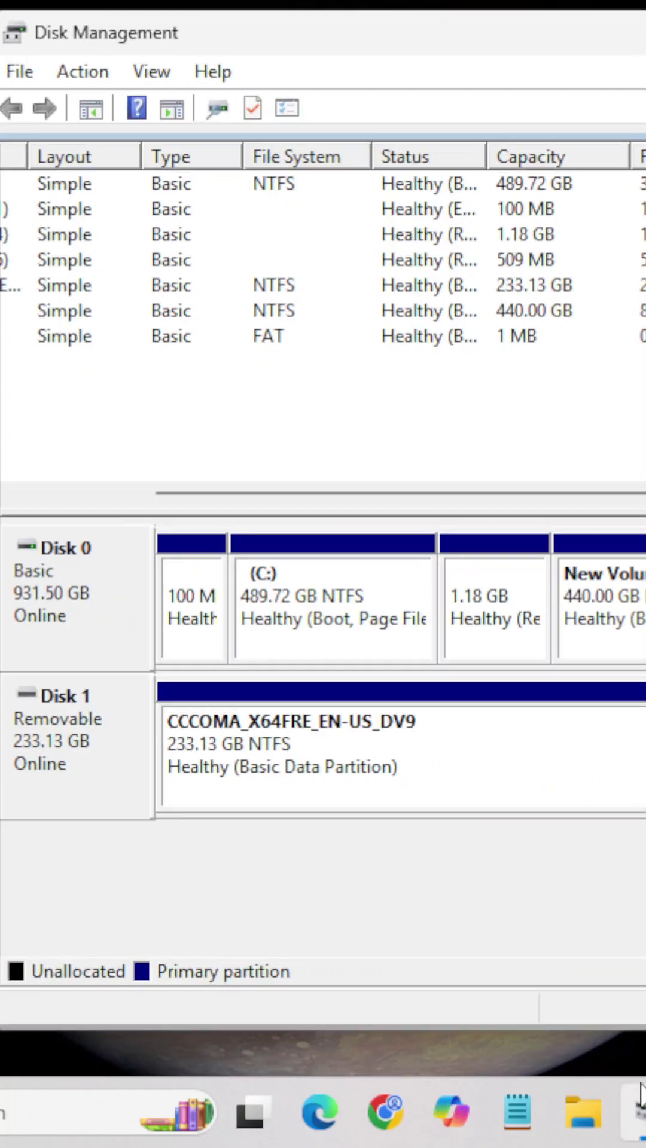
# Step: View the SanDisk SSD PLUS 1000GB Disk 0 Volumes tab, showing GUID Partition Table (GPT) partition style
pyautogui.click(52, 617)
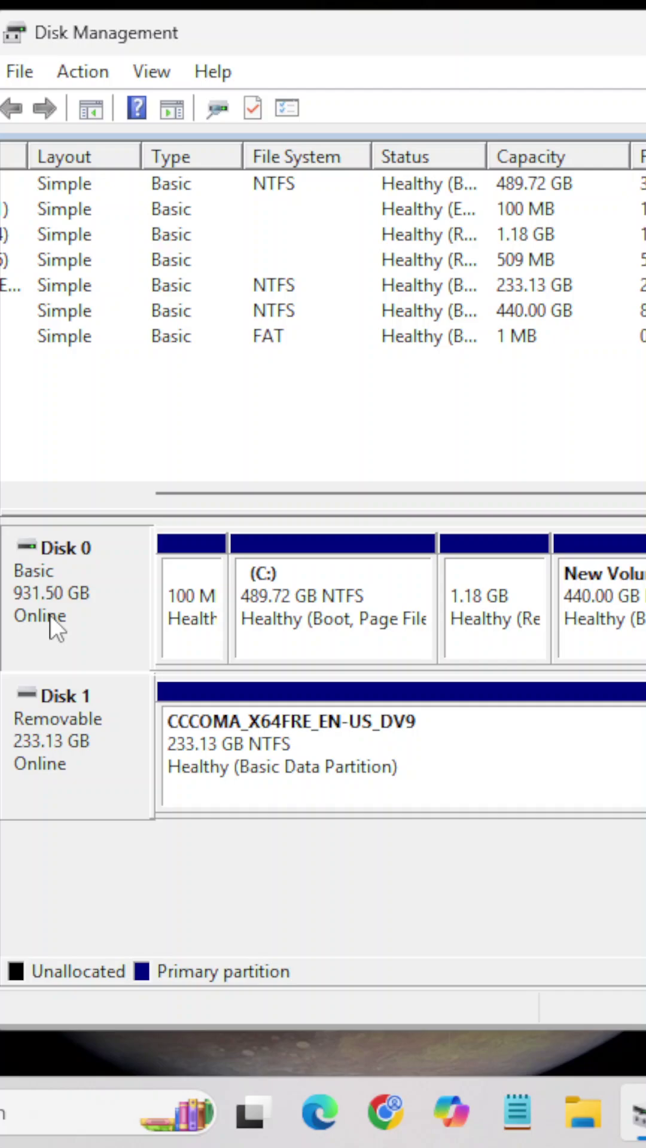
pyautogui.rightClick(49, 615)
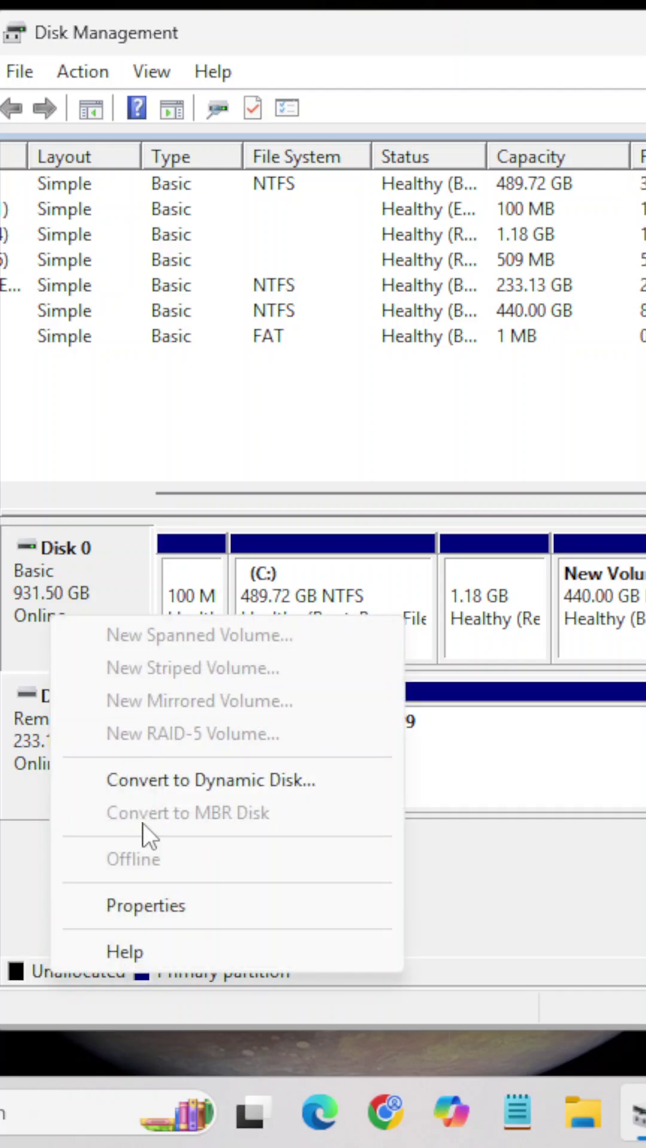
pyautogui.click(147, 906)
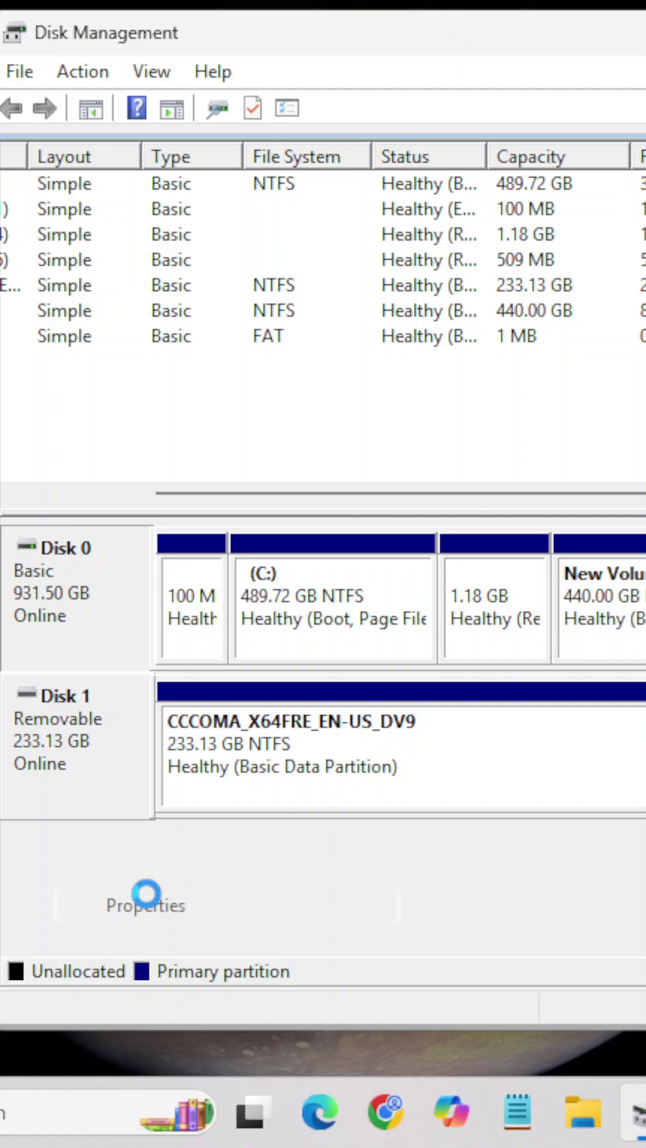
pyautogui.moveTo(9, 179)
pyautogui.mouseDown()
pyautogui.moveTo(346, 325)
pyautogui.moveTo(425, 295)
pyautogui.mouseUp()
pyautogui.click(282, 354)
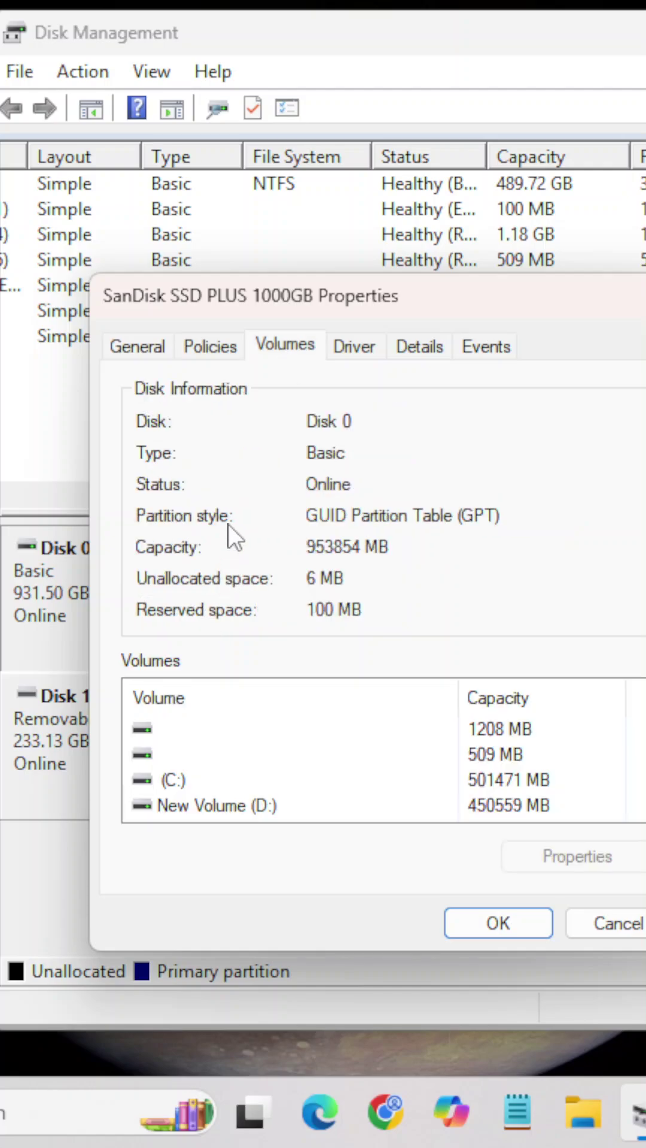
pyautogui.click(280, 522)
pyautogui.click(410, 518)
# Step: Close Disk 0's properties and bring Rufus forward, showing the Copying ISO files progress
pyautogui.click(401, 514)
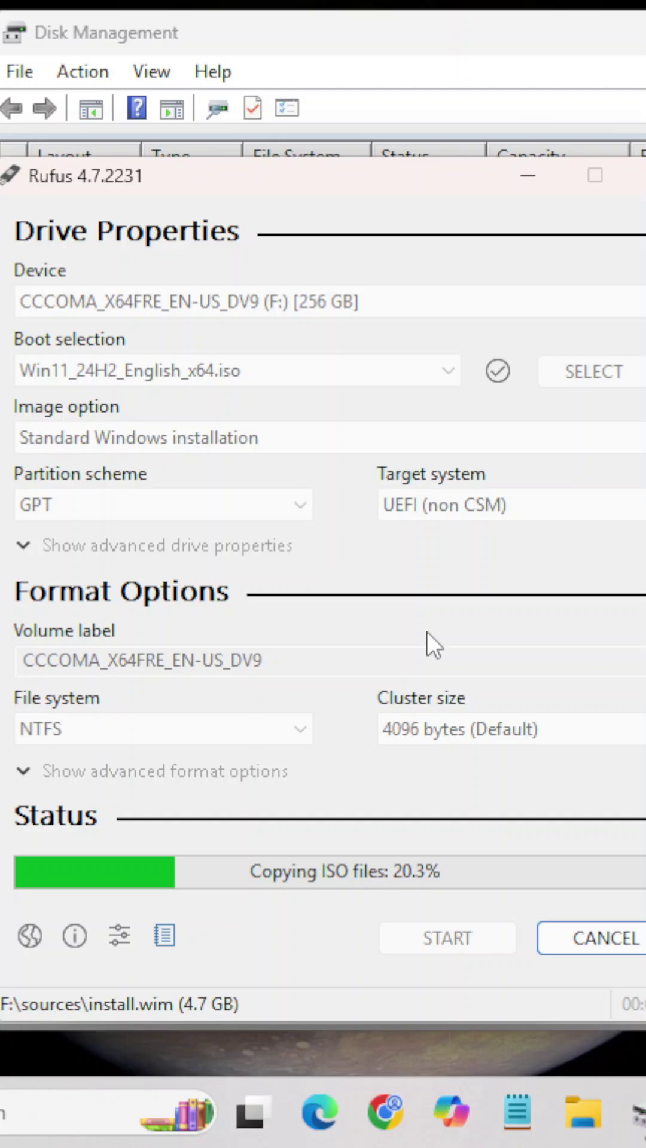
pyautogui.click(217, 502)
pyautogui.moveTo(310, 181); pyautogui.dragTo(325, 181)
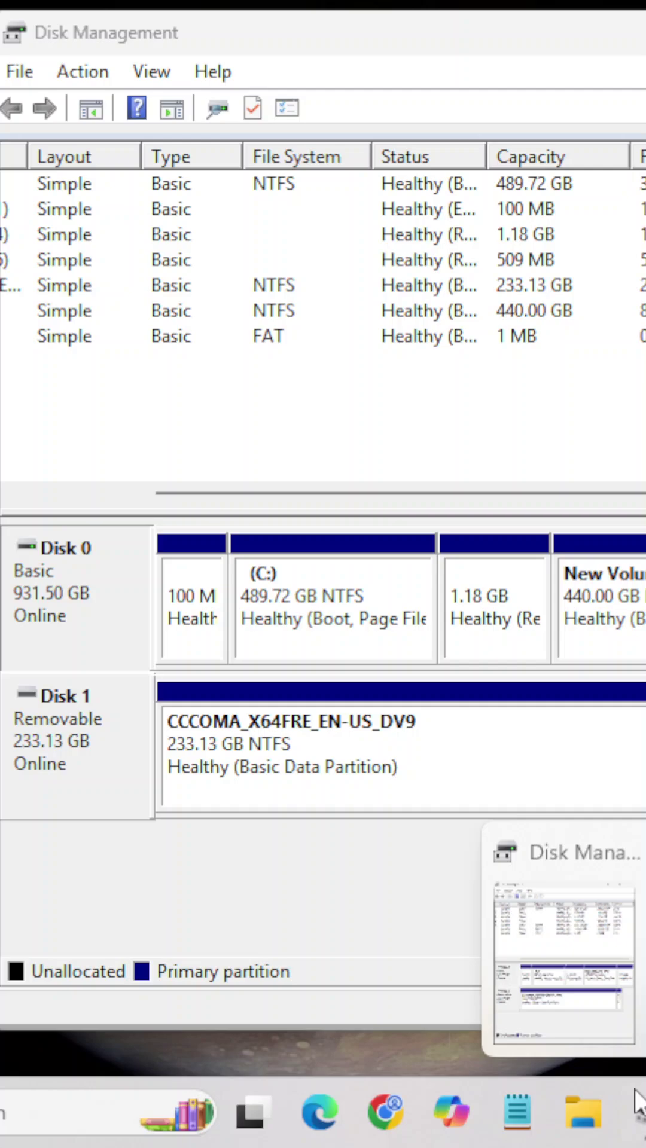
# Step: Recheck Disk 0's GPT partition style, then return to Rufus copying install.wim at 52.5%
pyautogui.click(639, 1112)
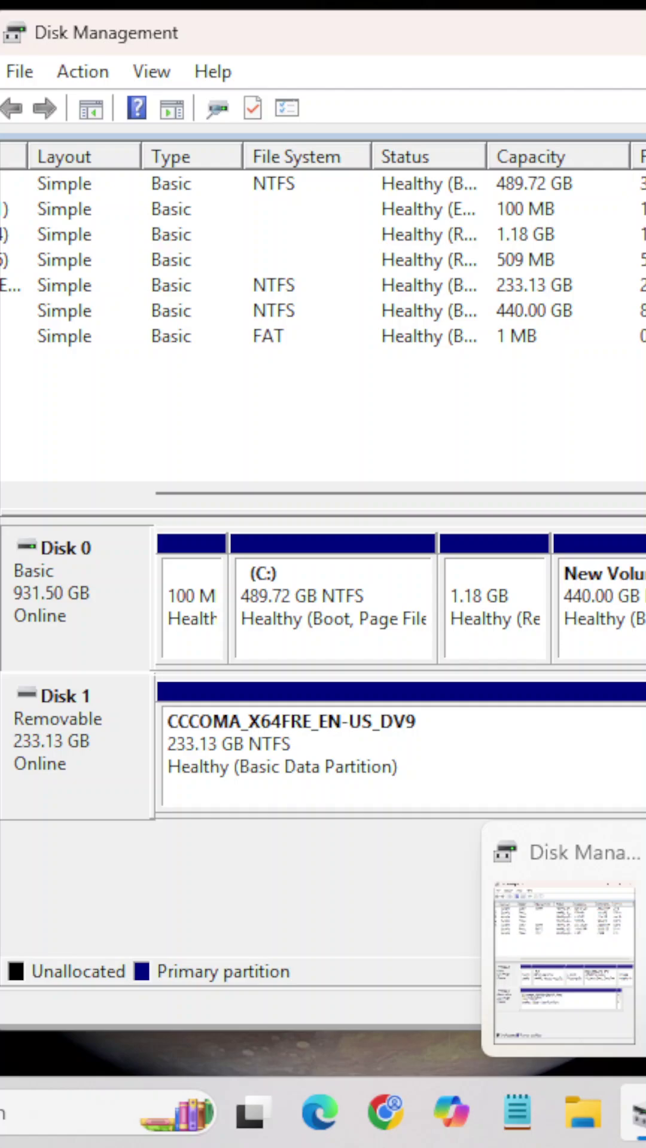
pyautogui.click(639, 1112)
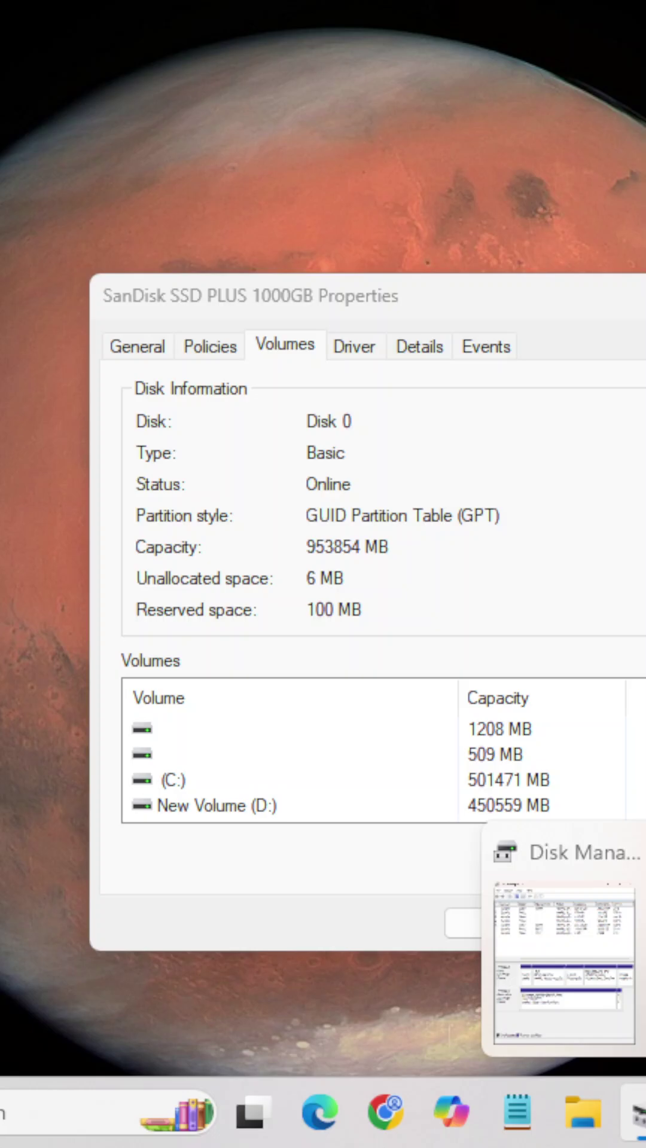
pyautogui.click(639, 1112)
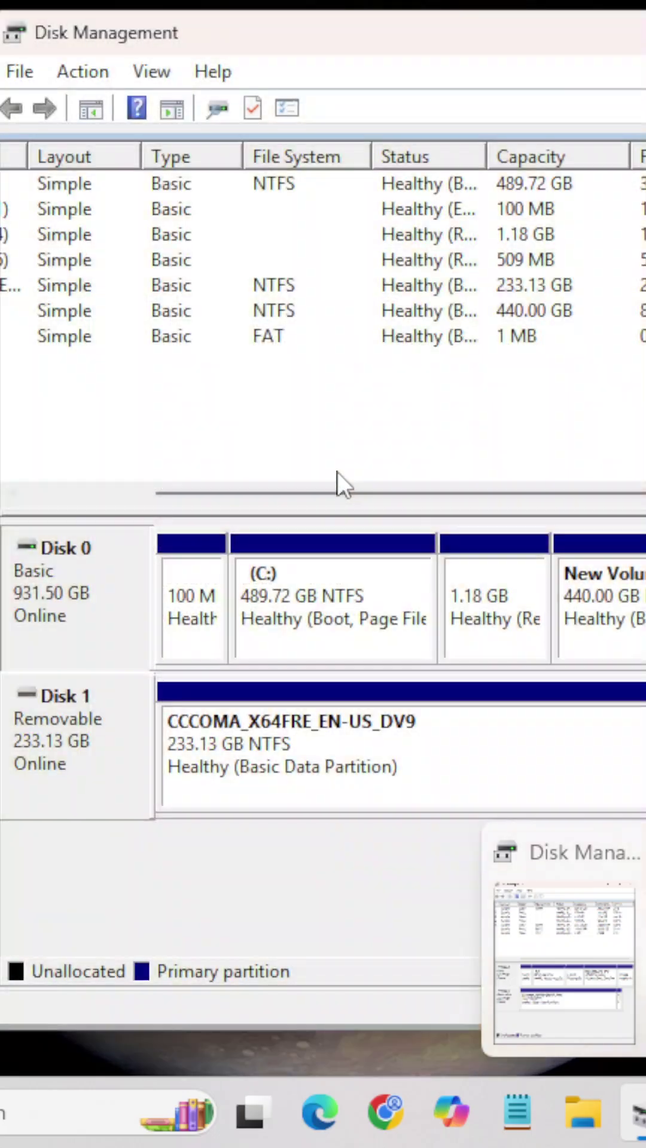
pyautogui.click(638, 1132)
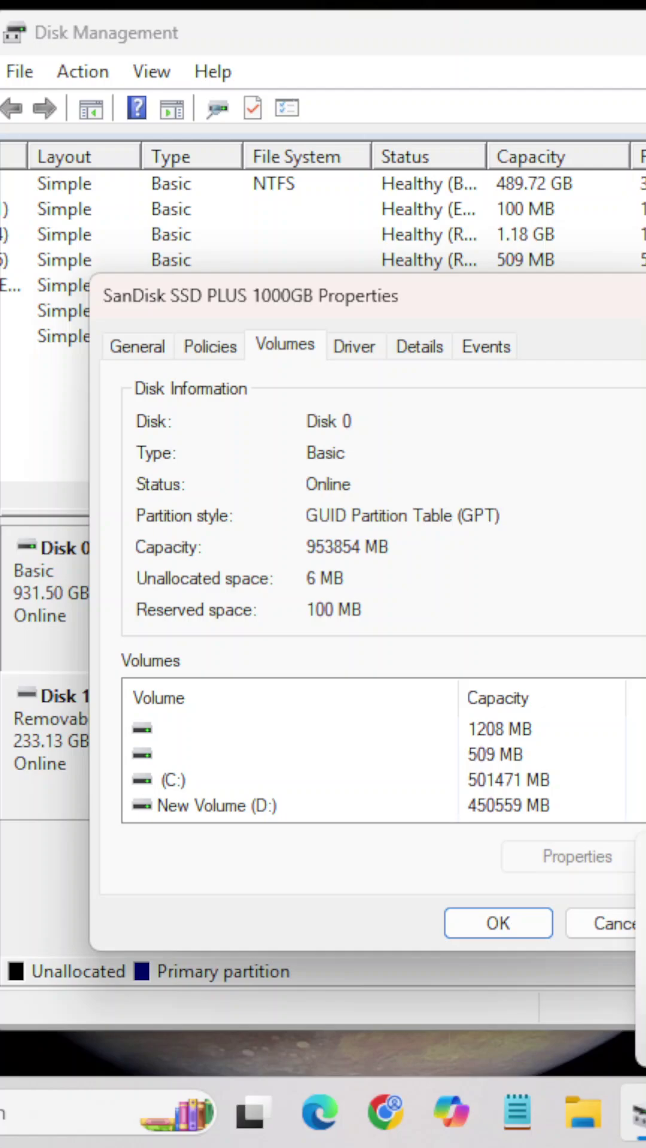
pyautogui.hotkey('alt', 'Tab')
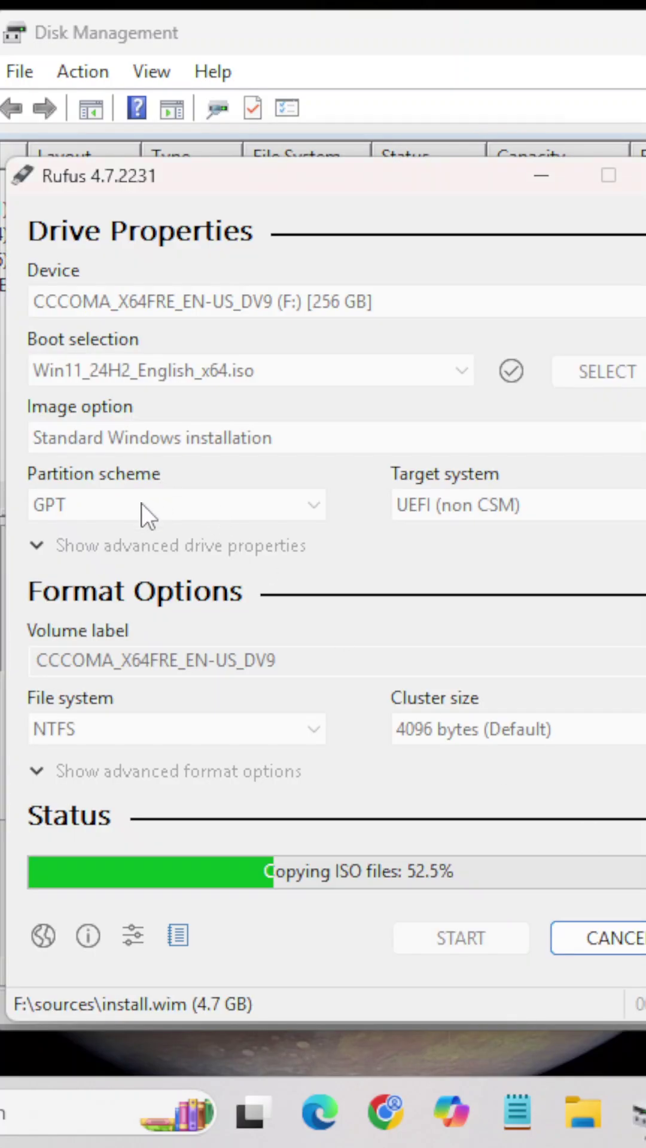